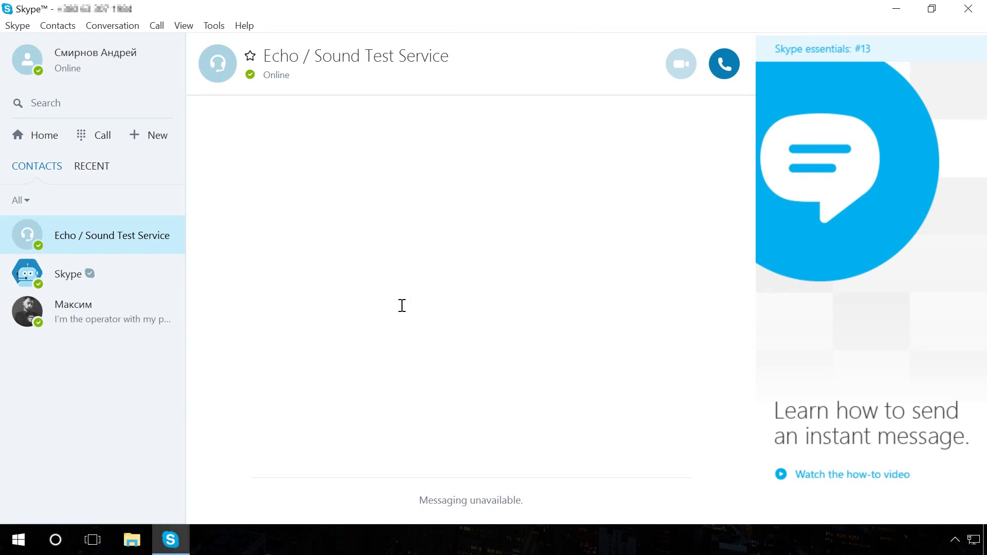
- Set Skype's Privacy option 'Keep history for' to forever and save it
left_click(218, 26)
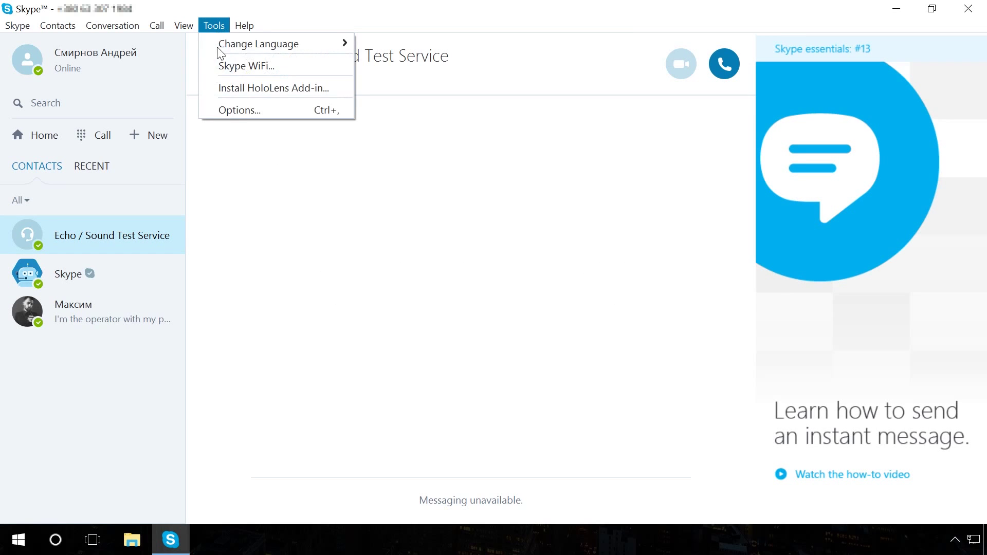
left_click(231, 109)
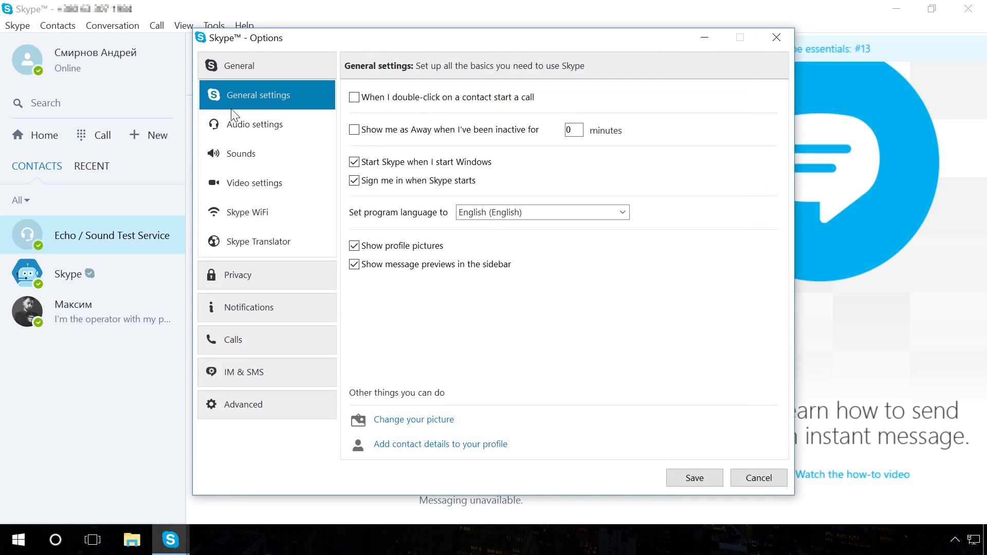
left_click(248, 278)
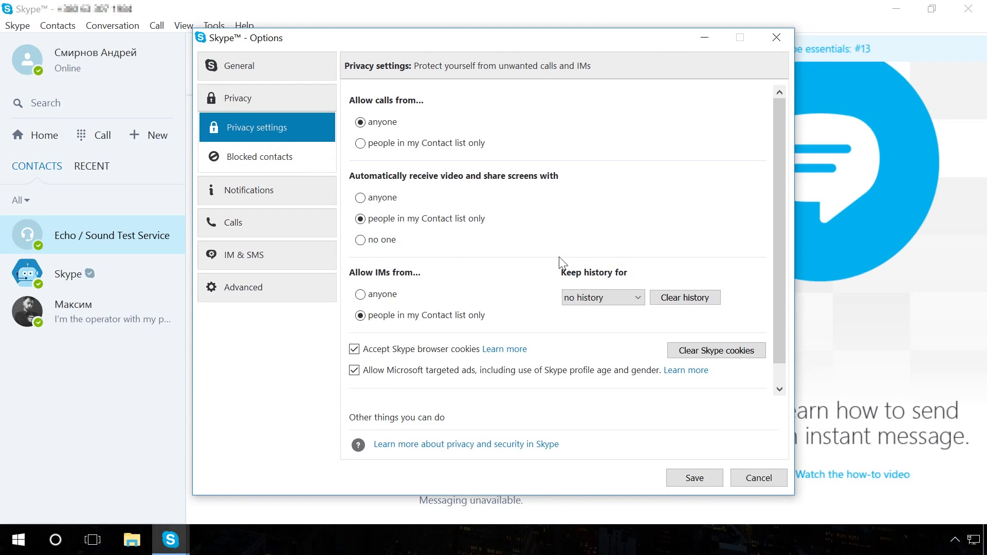
left_click(590, 298)
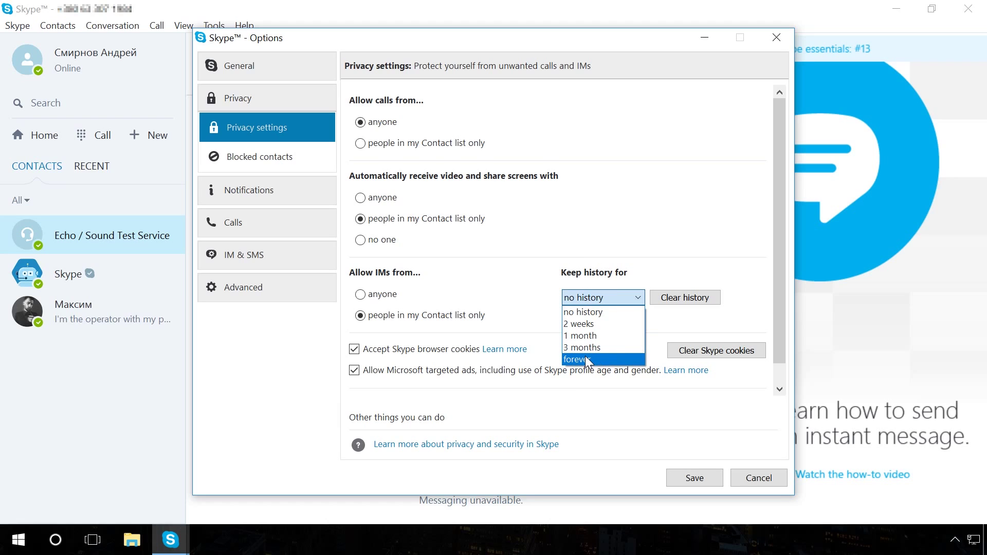
left_click(585, 356)
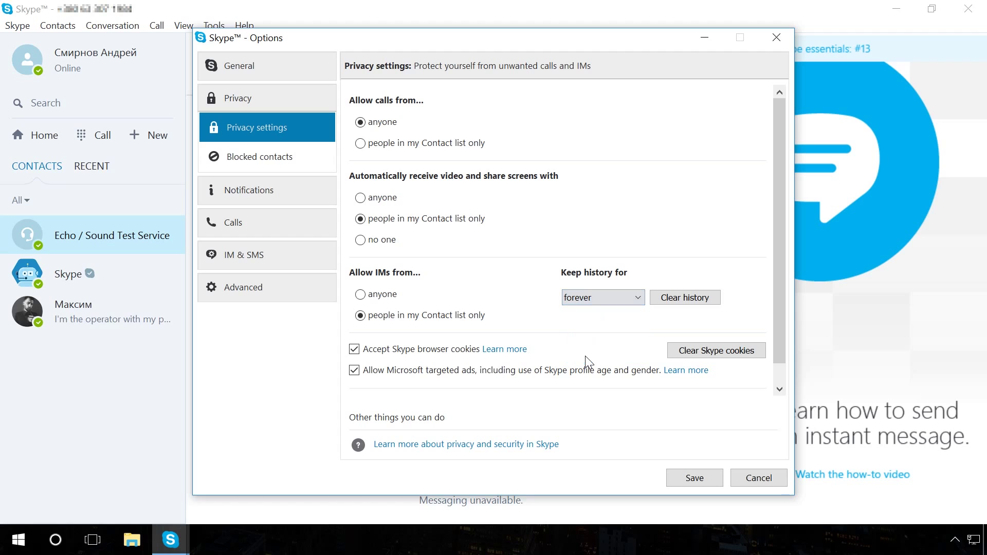
left_click(694, 479)
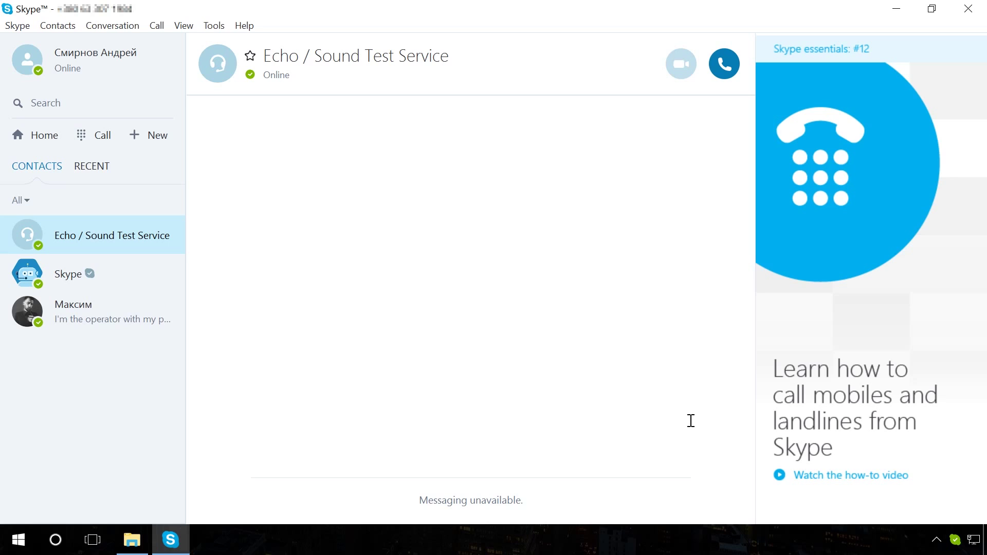
- Quit Skype from its tray icon and confirm
right_click(955, 541)
left_click(943, 529)
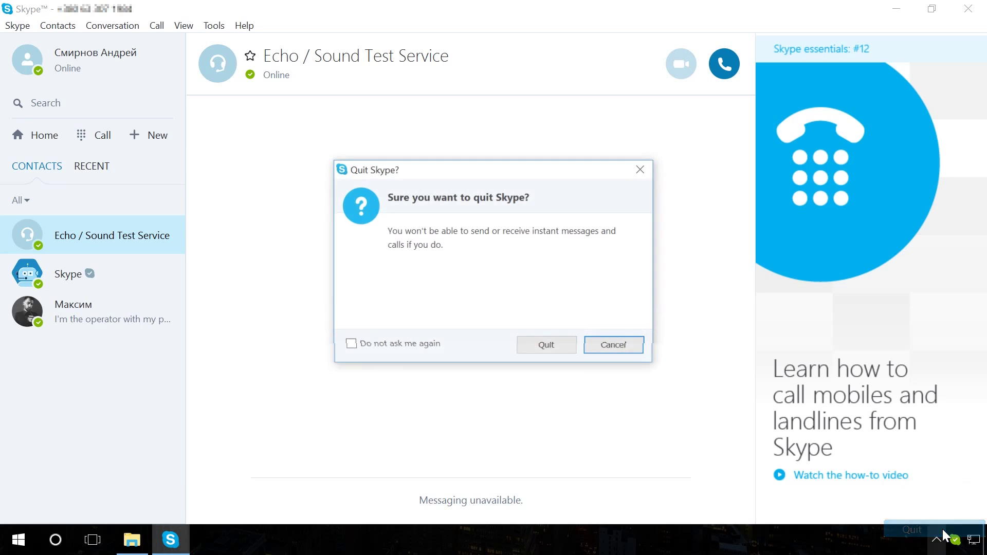
left_click(544, 345)
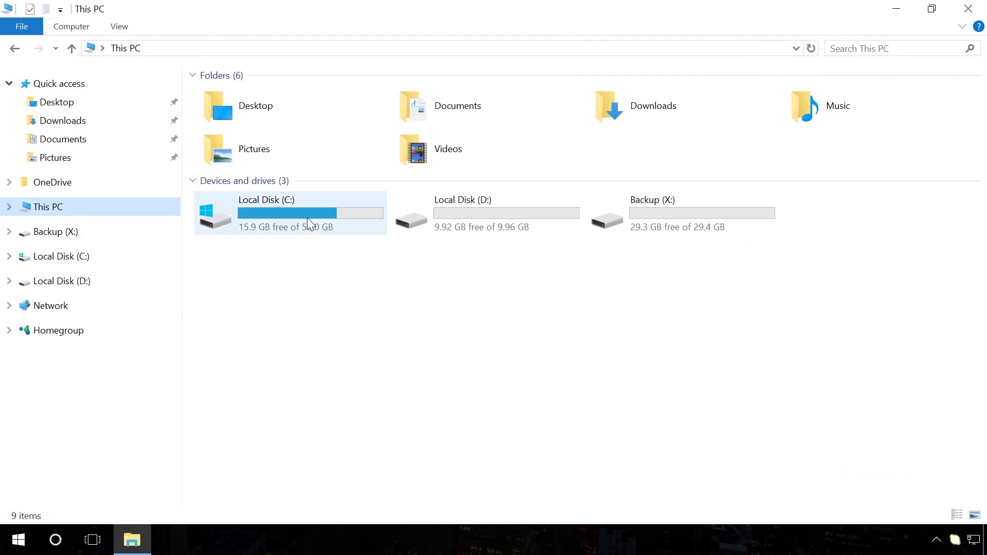
- Browse to C:\Users\<user>\AppData\Roaming and into the Skype data folder
double_click(310, 223)
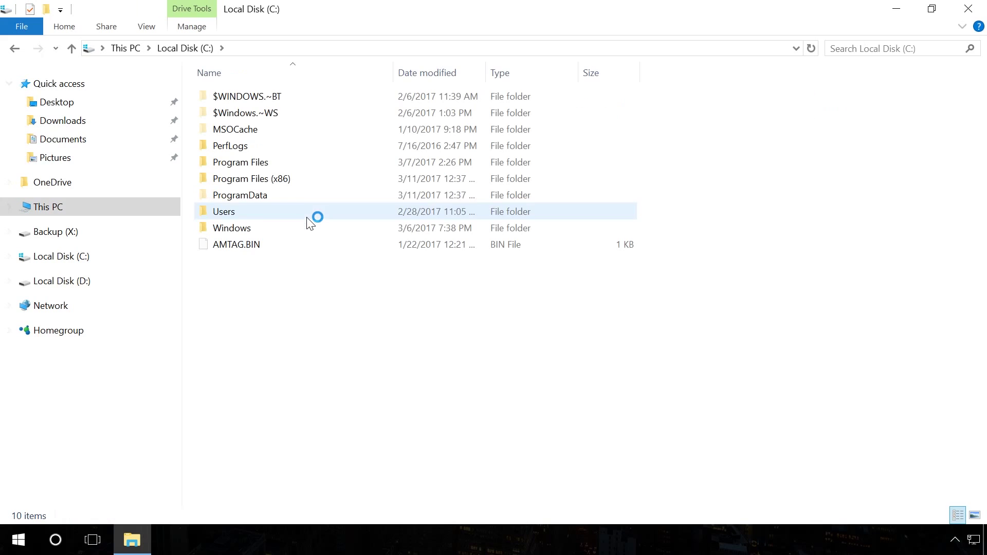
double_click(240, 208)
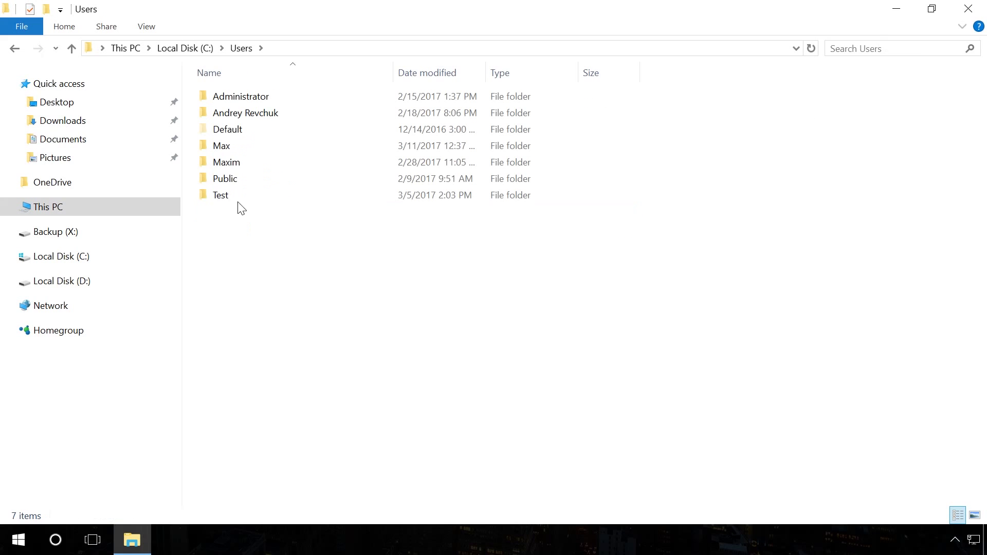
double_click(221, 146)
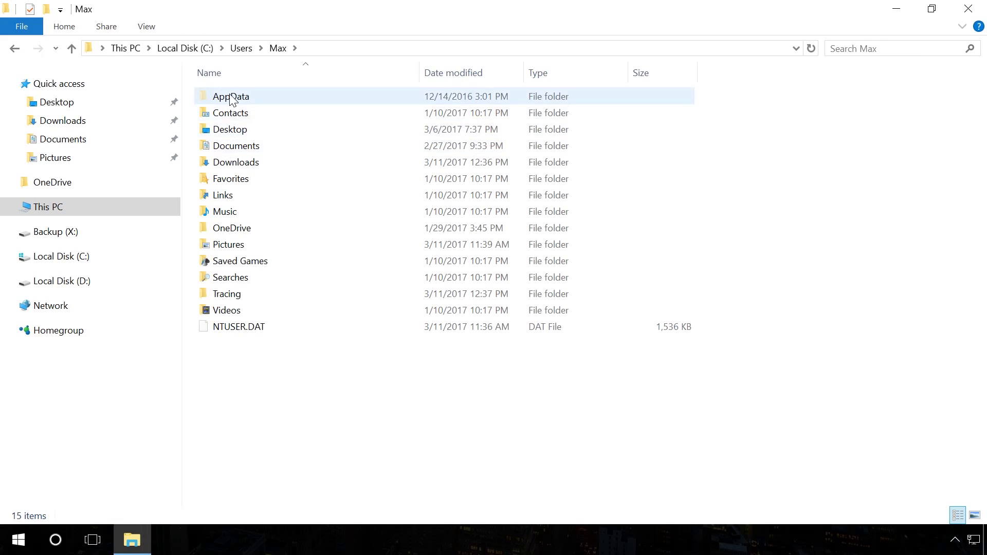
double_click(229, 96)
left_click(228, 131)
double_click(228, 130)
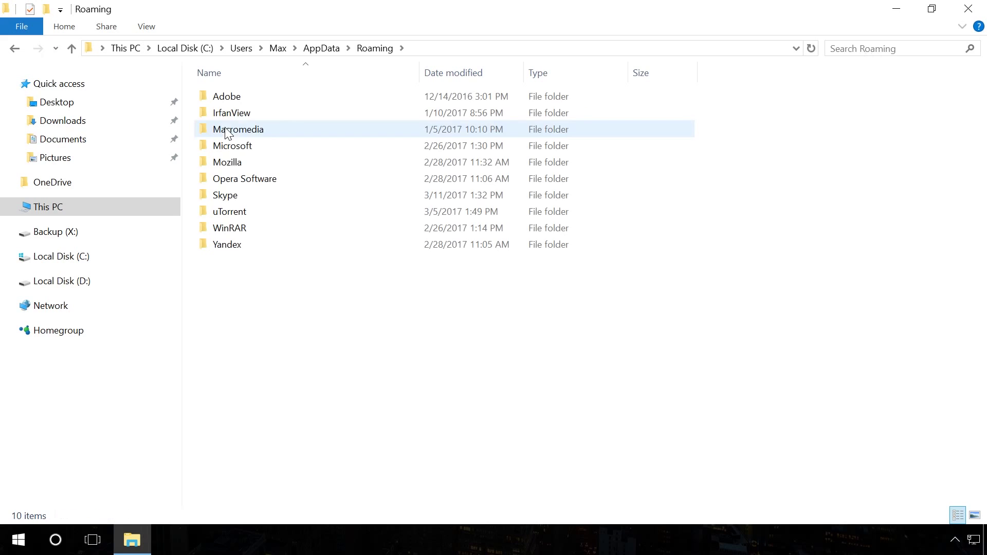
double_click(228, 194)
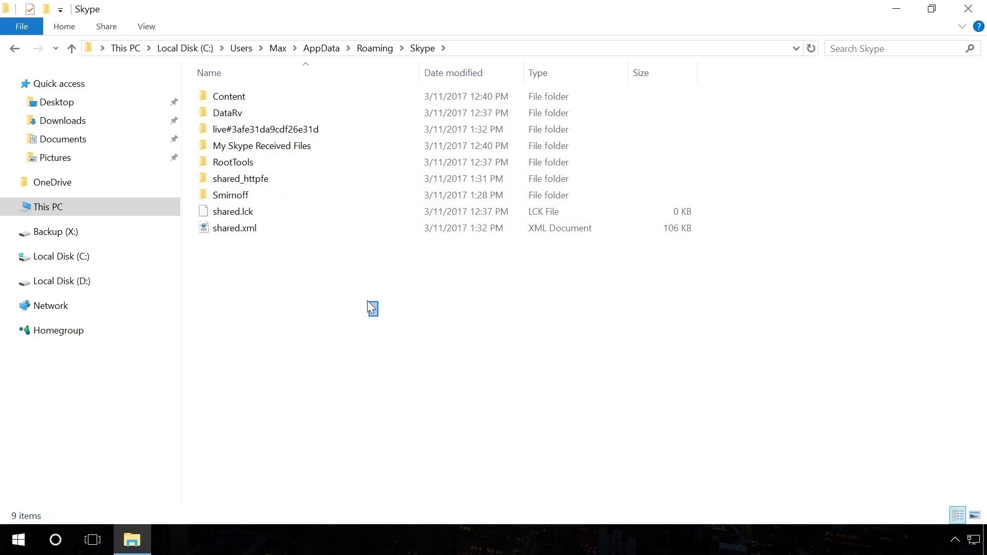
- Copy the Skype folder from the Roaming folder
left_click(375, 48)
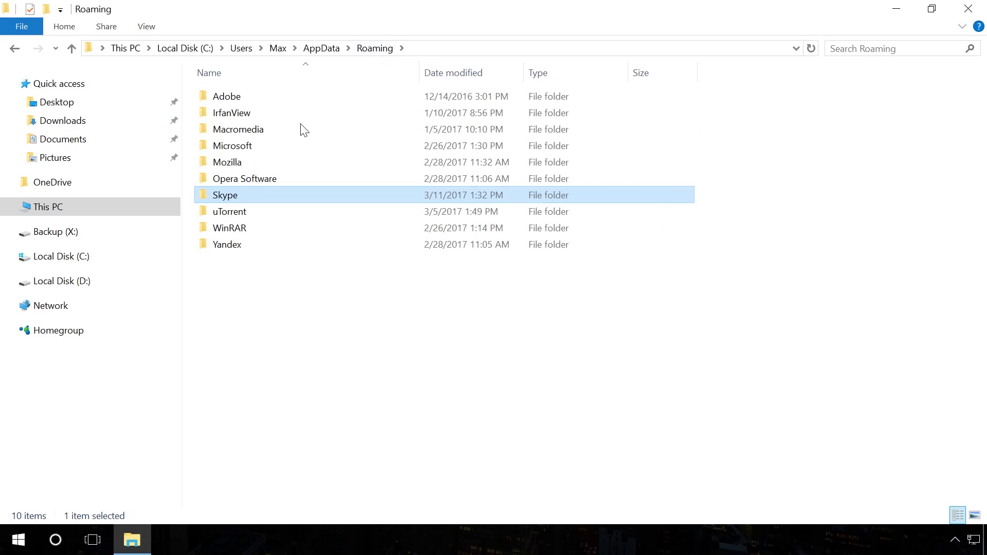
right_click(240, 194)
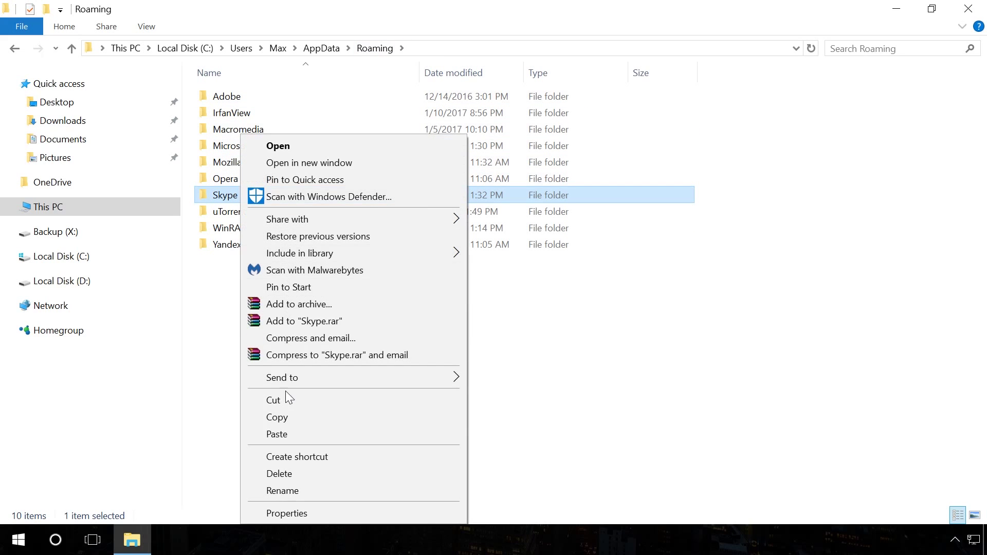
left_click(286, 418)
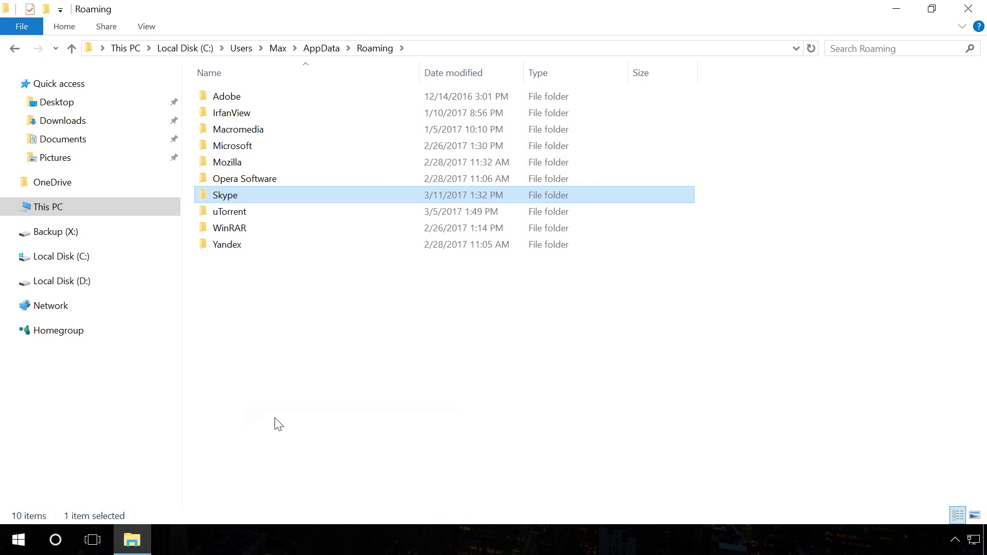
- Paste the Skype folder onto the empty Backup (X:) drive
left_click(47, 207)
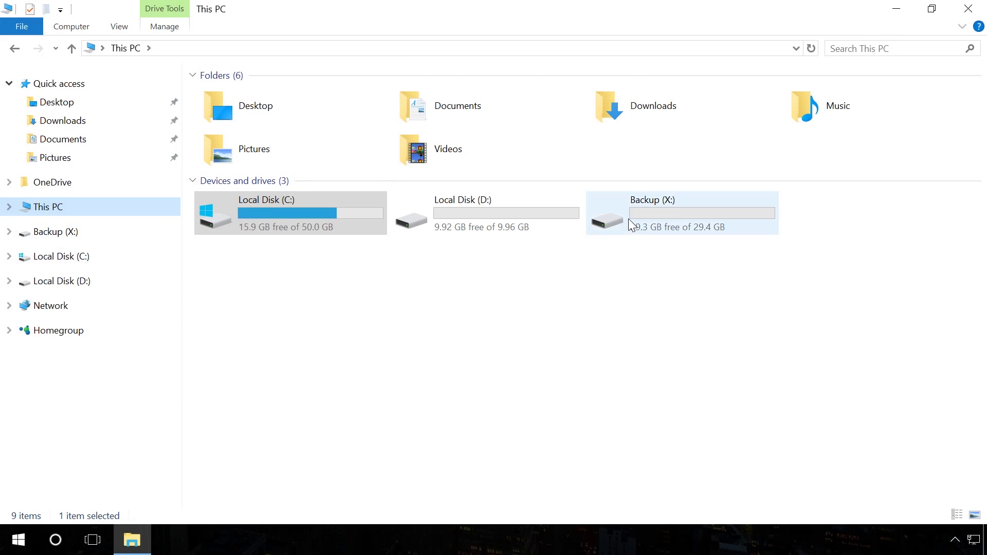
double_click(628, 218)
right_click(367, 150)
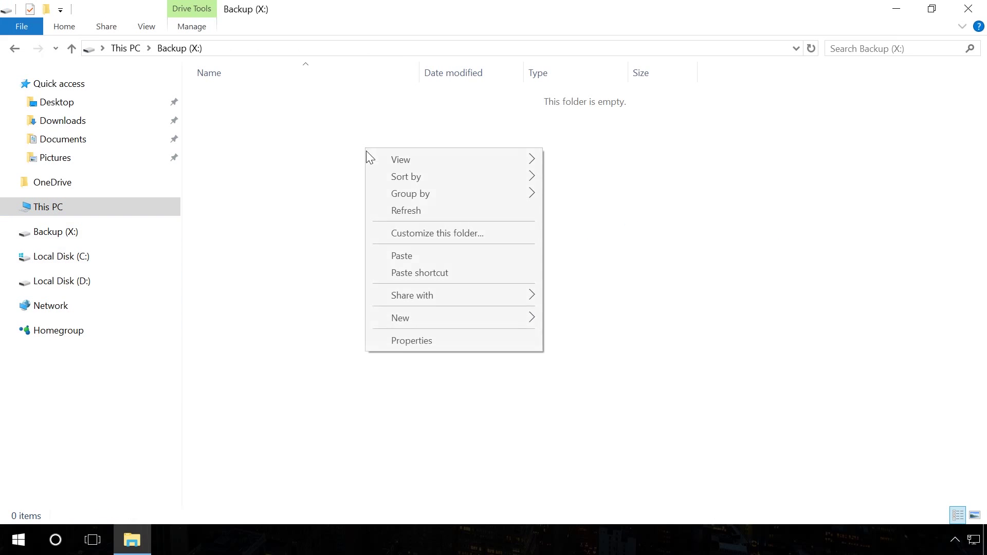
left_click(401, 256)
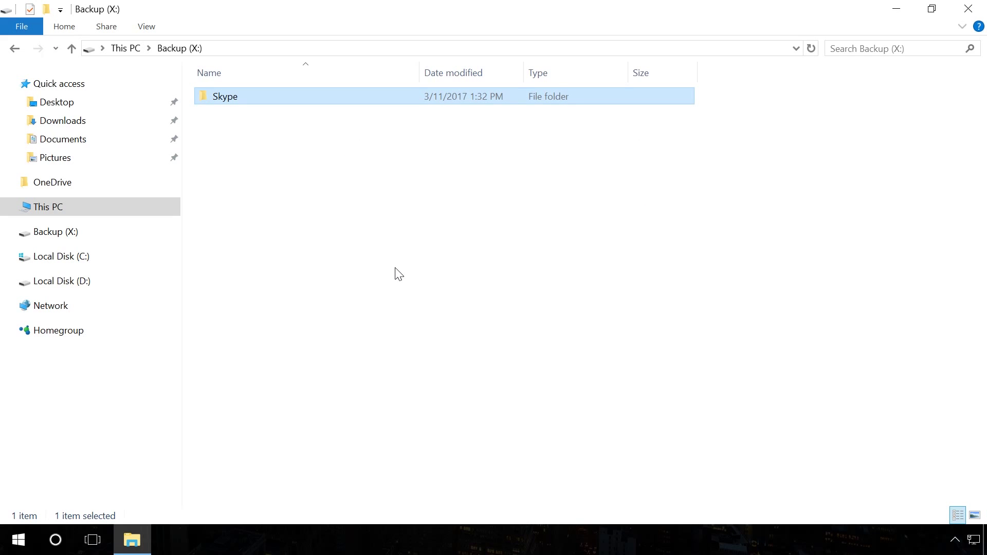
- Check the backed-up Skype folder's contents on X: and return to the drive list
left_click(397, 271)
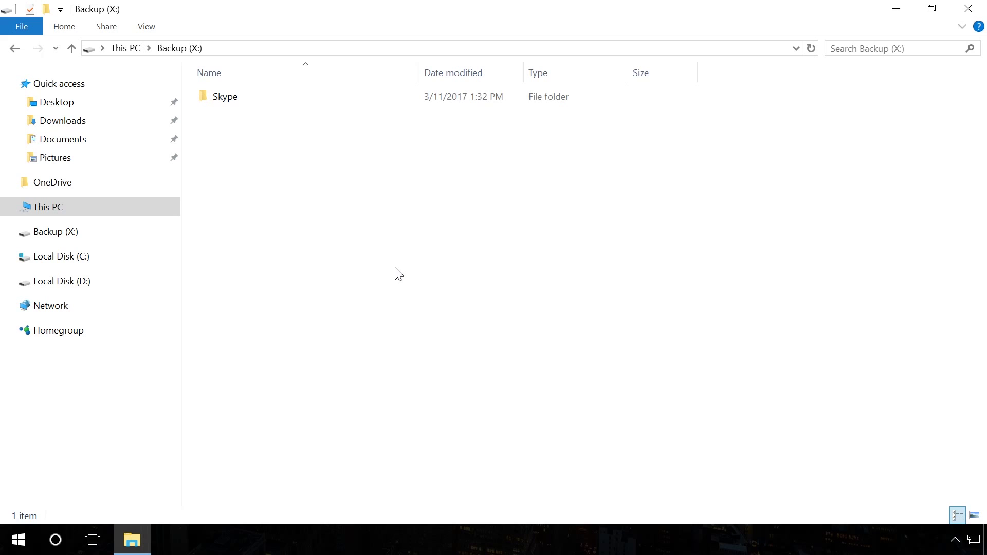
double_click(228, 96)
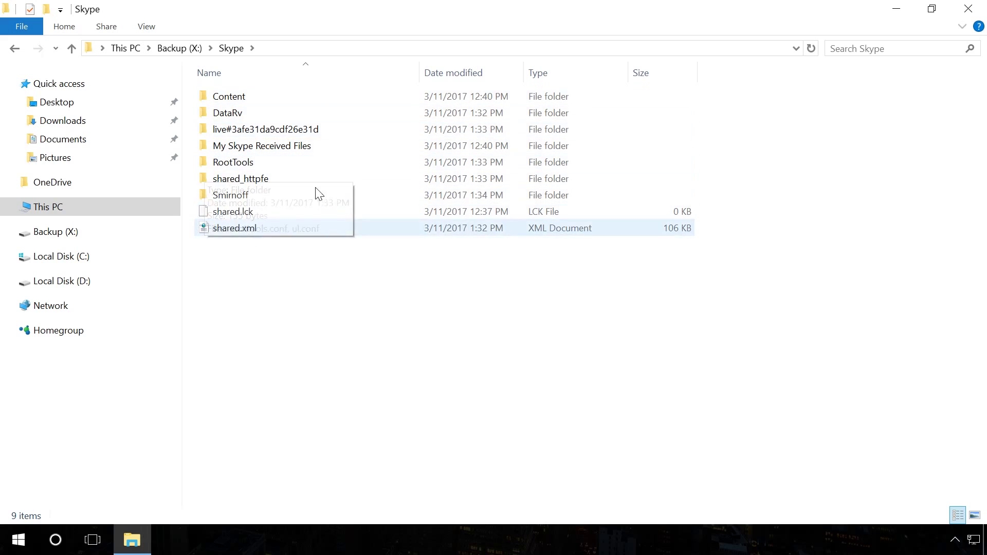
left_click(48, 207)
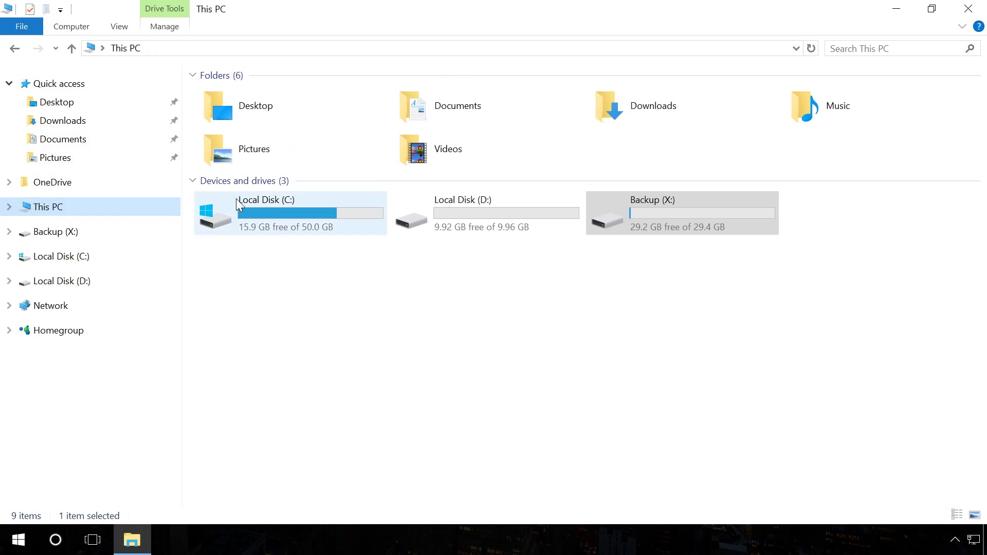
- Navigate back to the original Skype folder under AppData\Roaming and select shared.xml
double_click(238, 209)
double_click(224, 211)
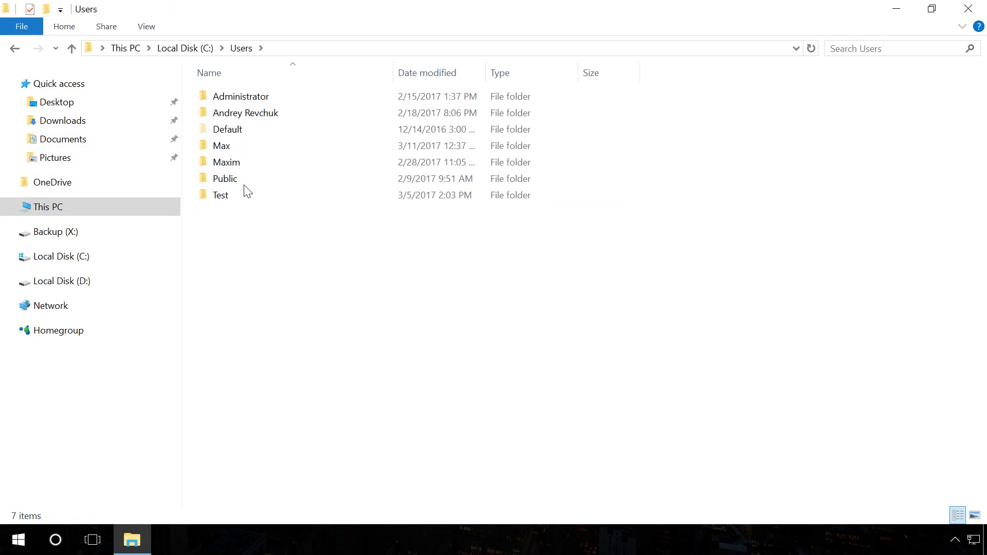
double_click(222, 145)
double_click(232, 97)
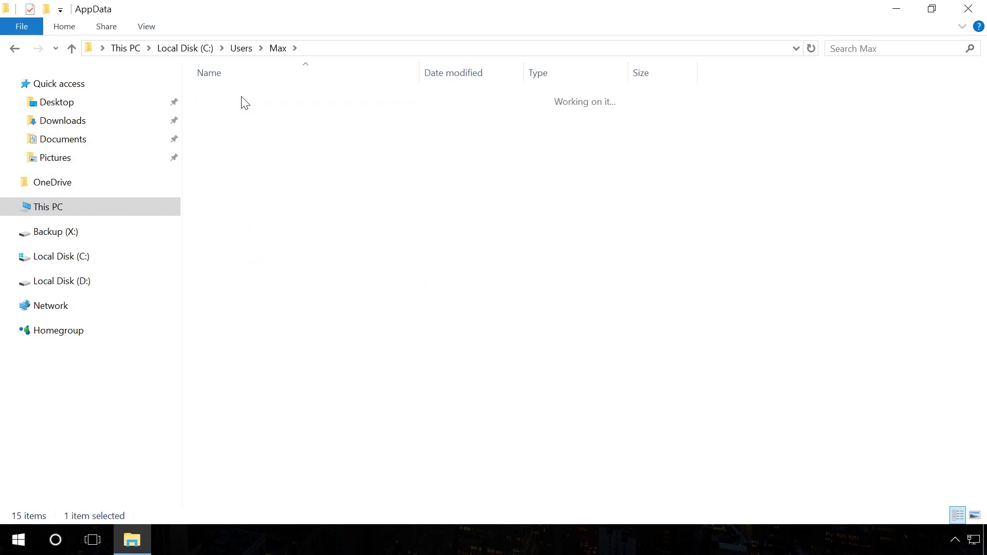
double_click(231, 129)
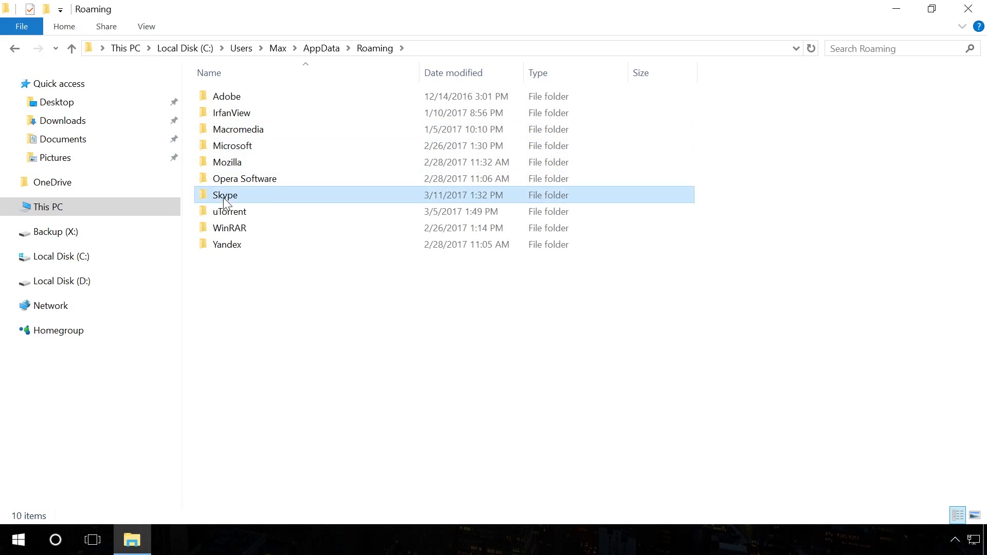
double_click(223, 195)
left_click(228, 227)
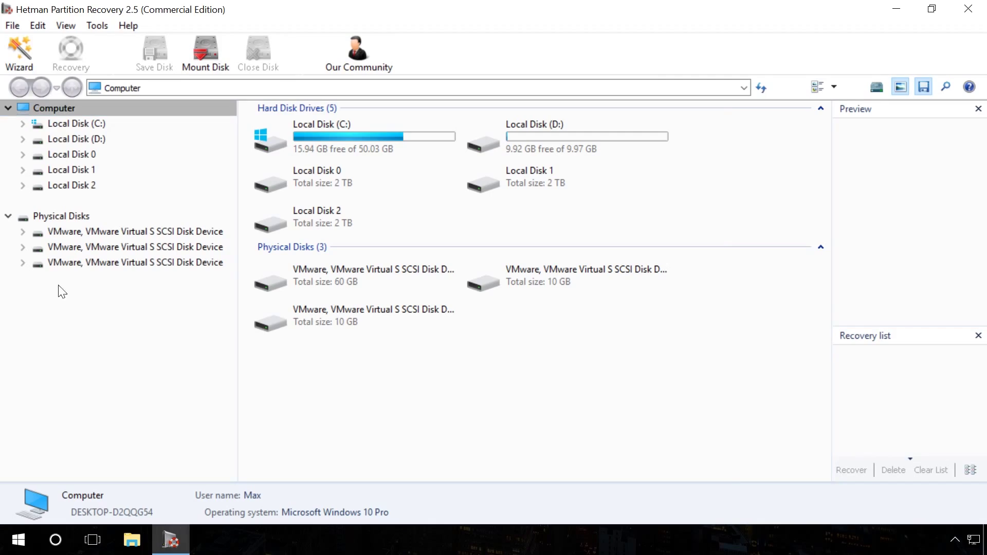
- Run the File Recovery Wizard with a full analysis of Local Disk (C:) and finish to list its contents
left_click(26, 51)
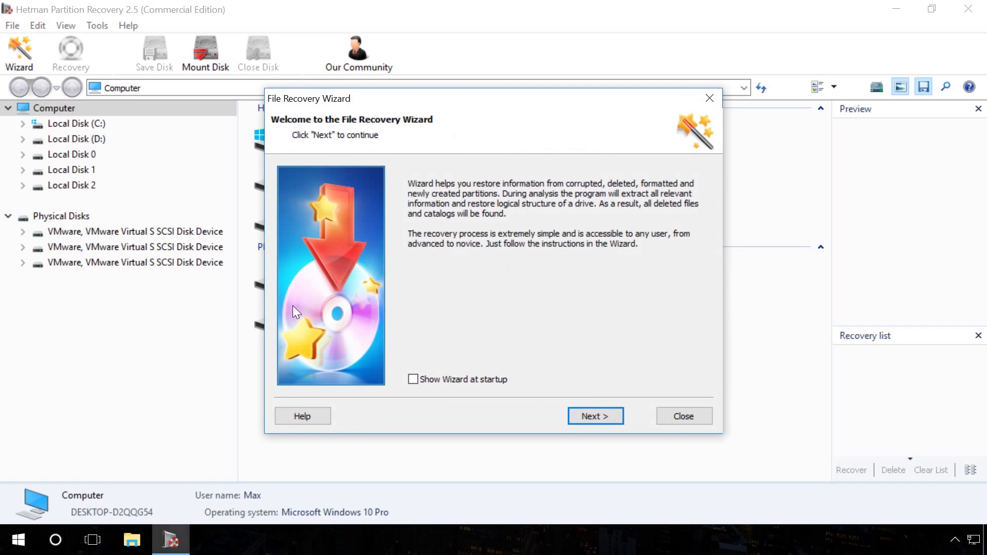
left_click(595, 414)
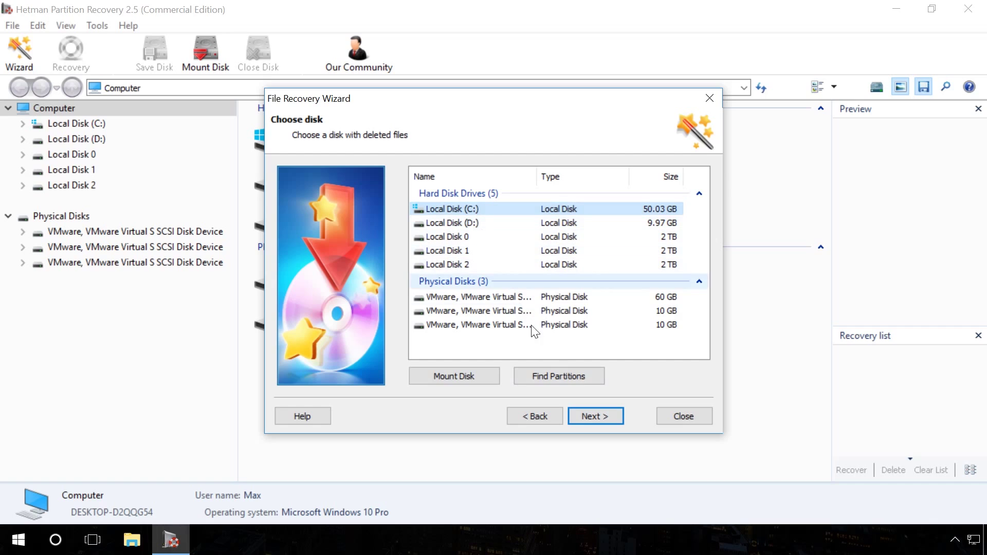
left_click(590, 415)
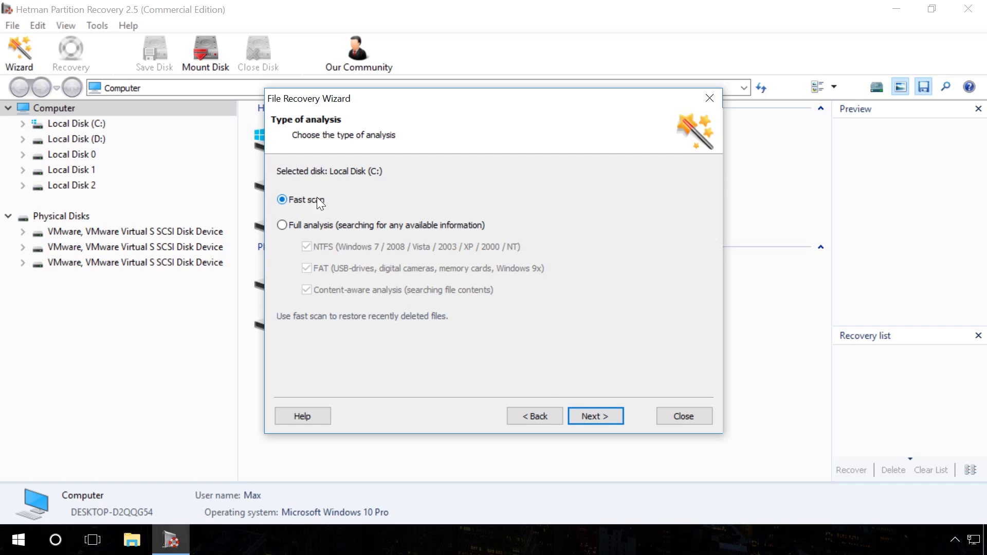
left_click(306, 223)
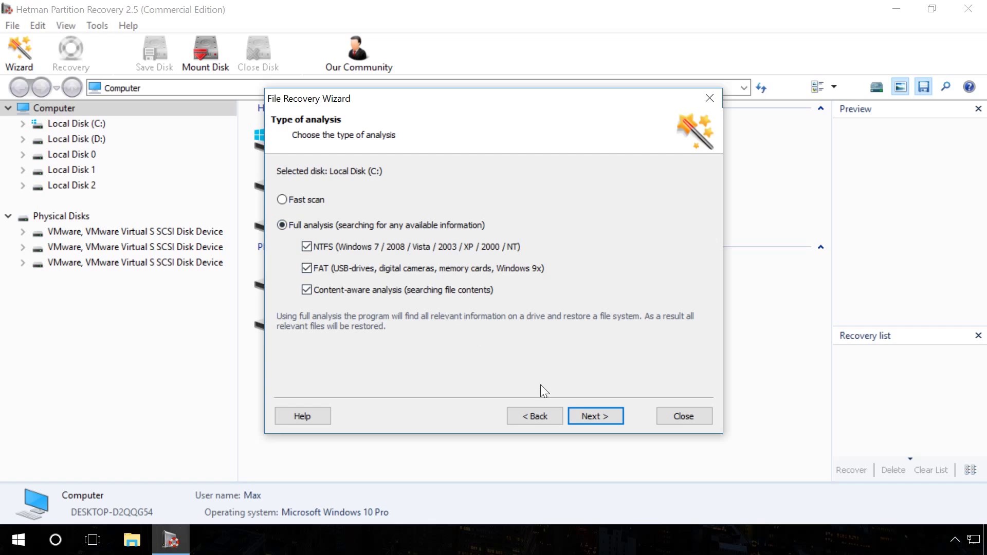
left_click(597, 415)
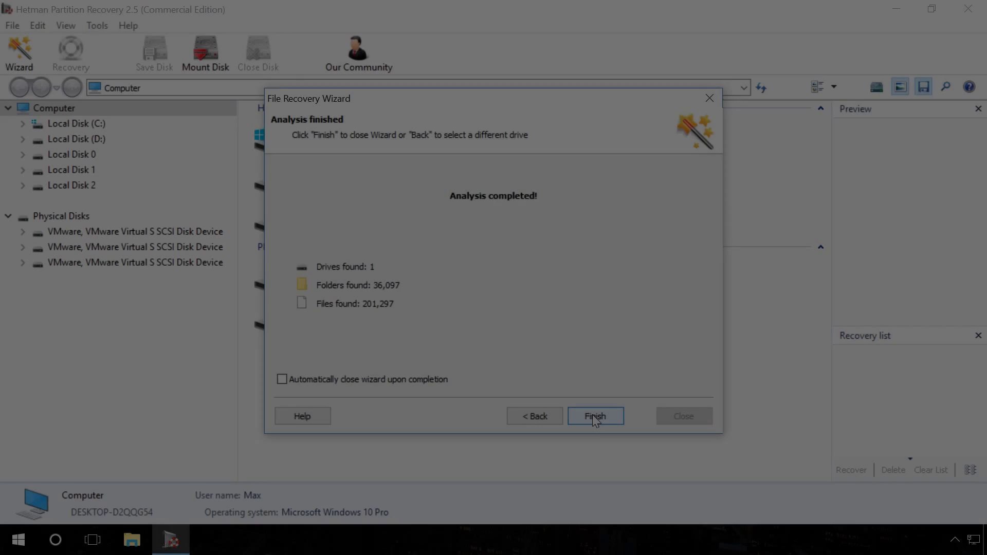
left_click(596, 418)
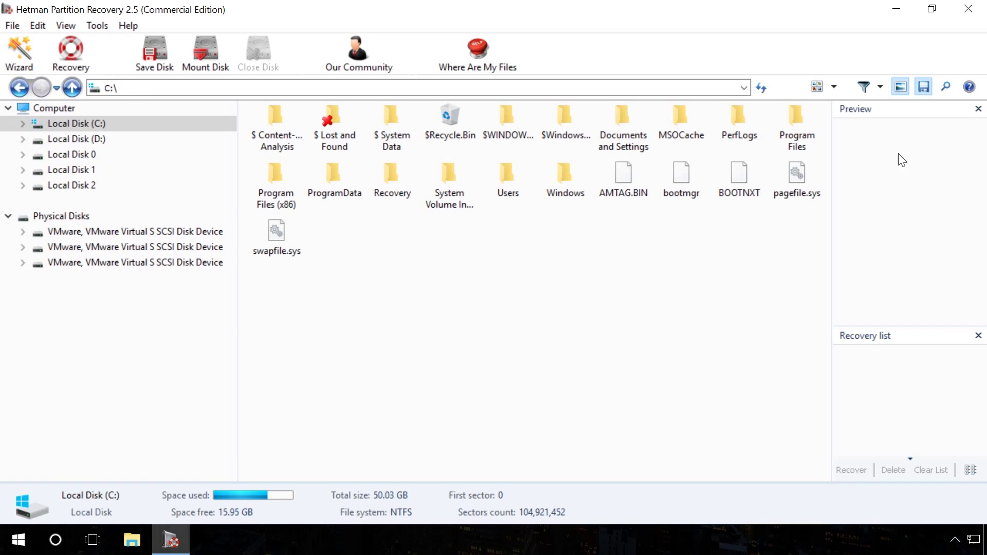
- Search Local Disk (C:) for main.db and select the first deleted result
left_click(947, 86)
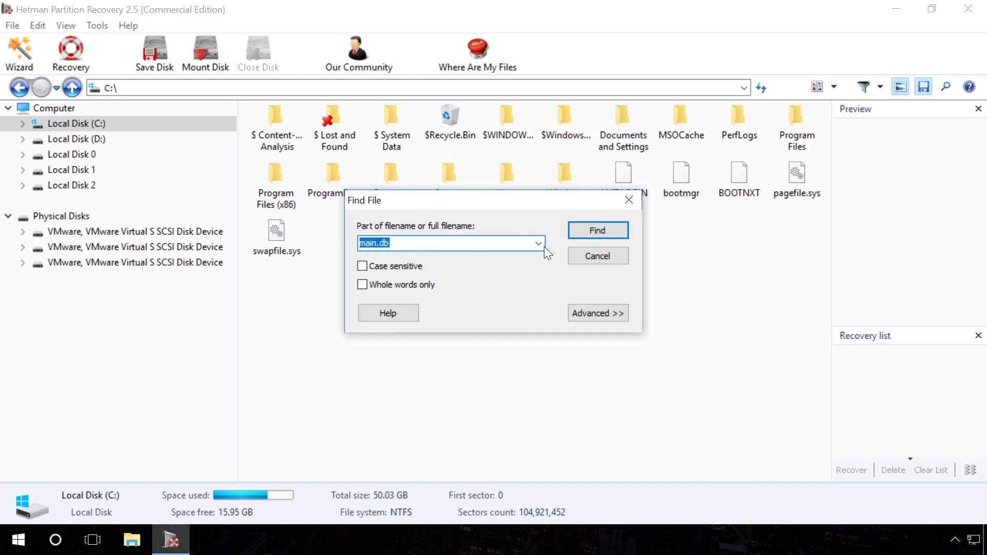
left_click(599, 231)
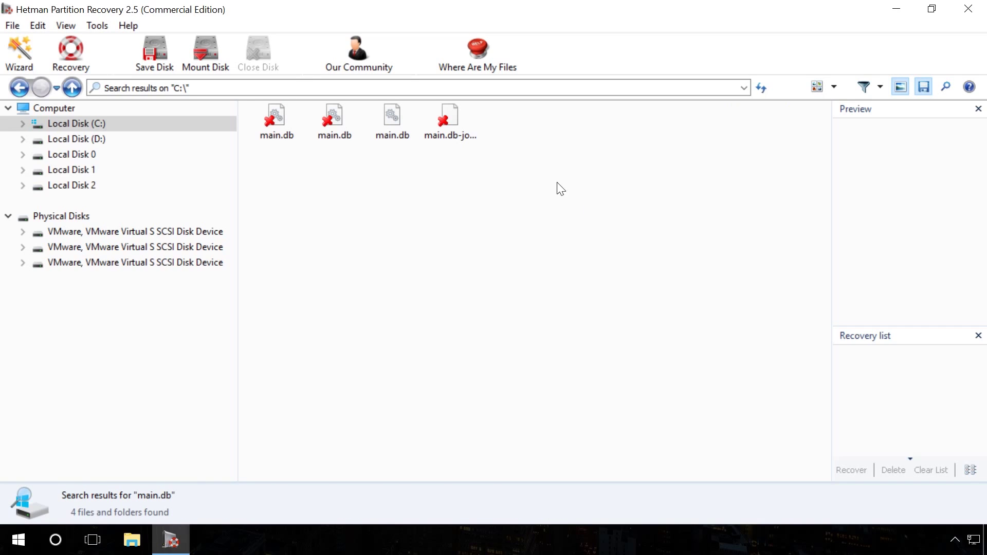
left_click(273, 119)
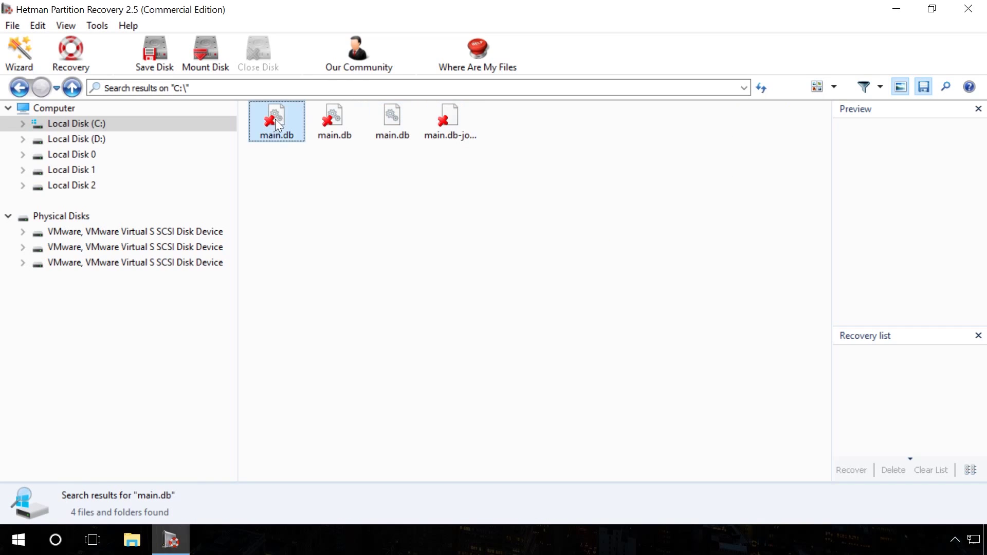
left_click(332, 125)
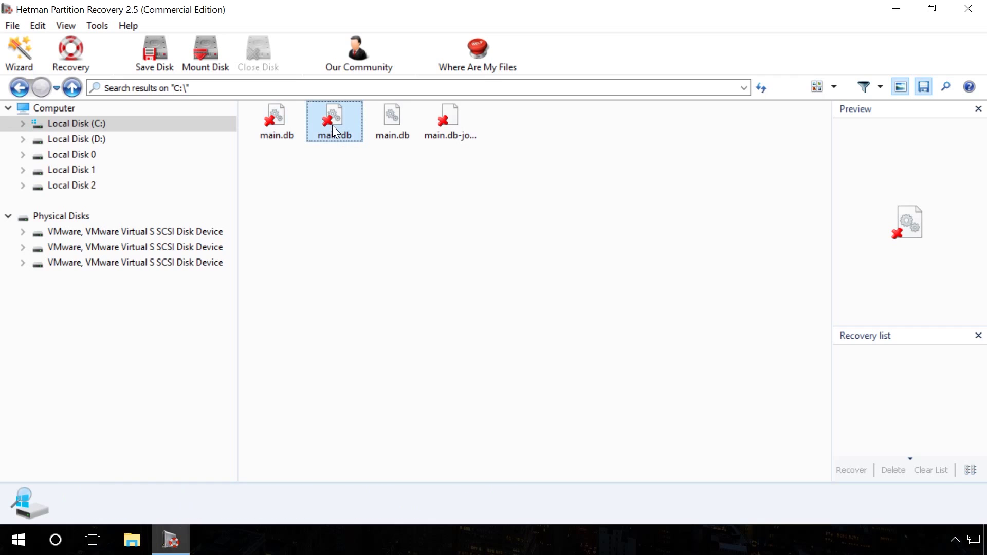
left_click(277, 121)
- Recover the selected main.db, saving it to the hard disk
right_click(275, 119)
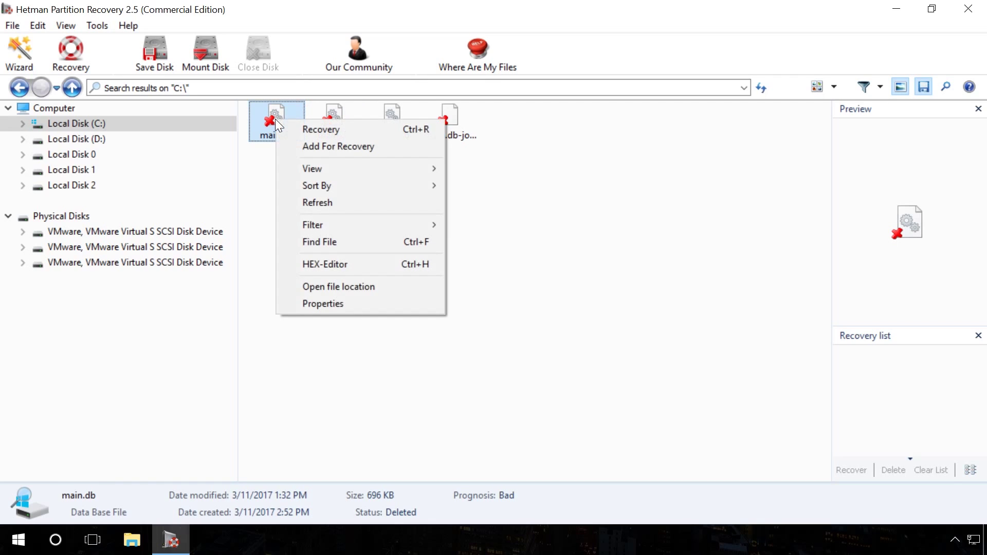
left_click(318, 128)
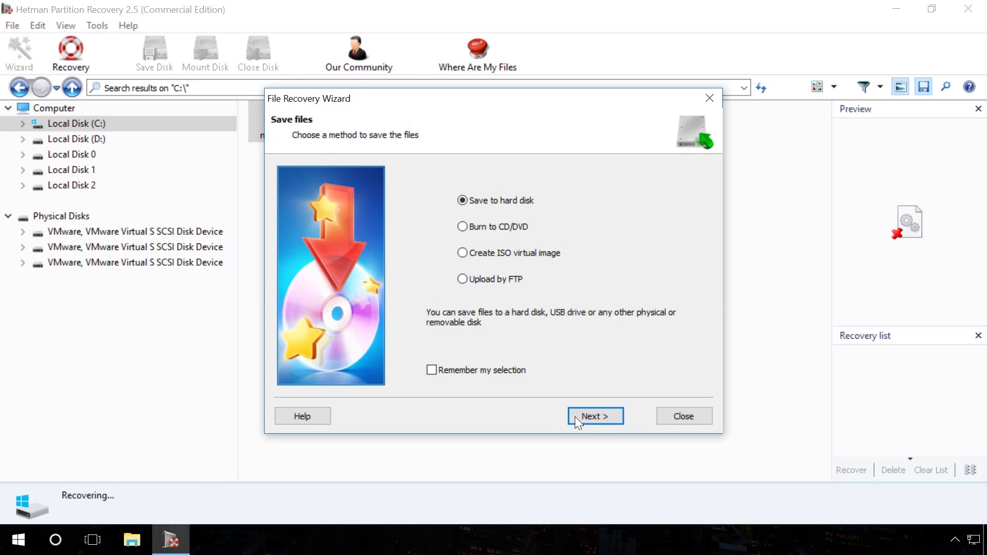
left_click(581, 417)
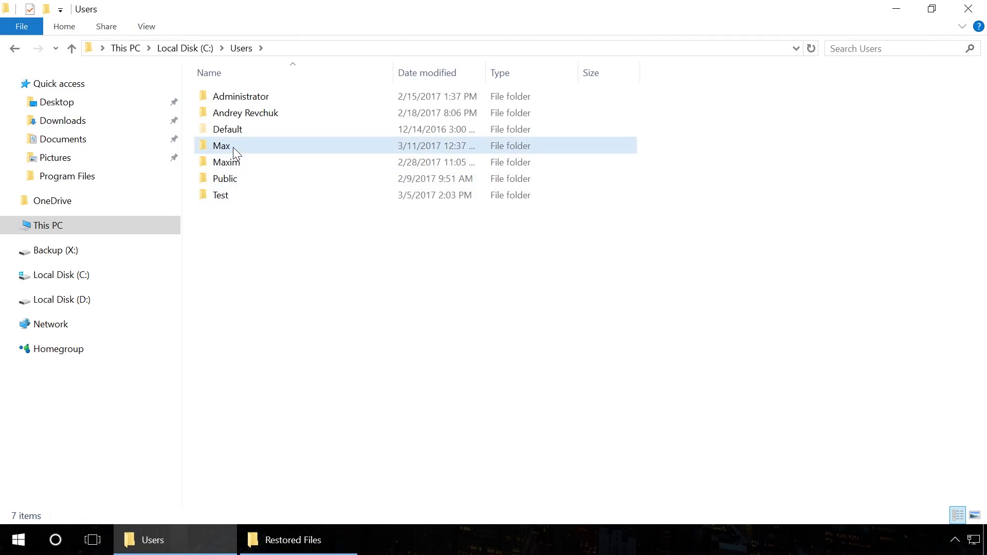
- Open C:\Users\Max\AppData\Roaming\Skype\Smirnoff
double_click(221, 146)
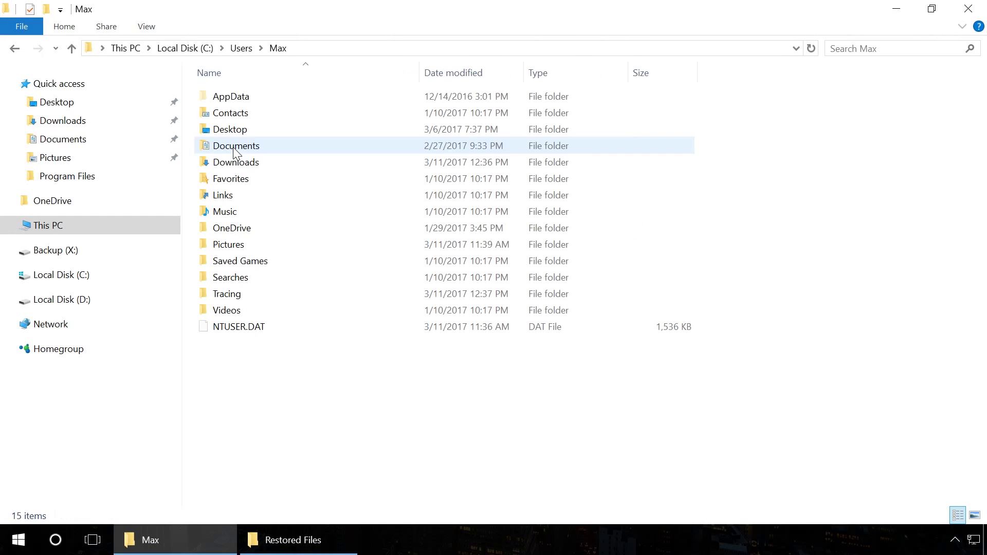
double_click(231, 97)
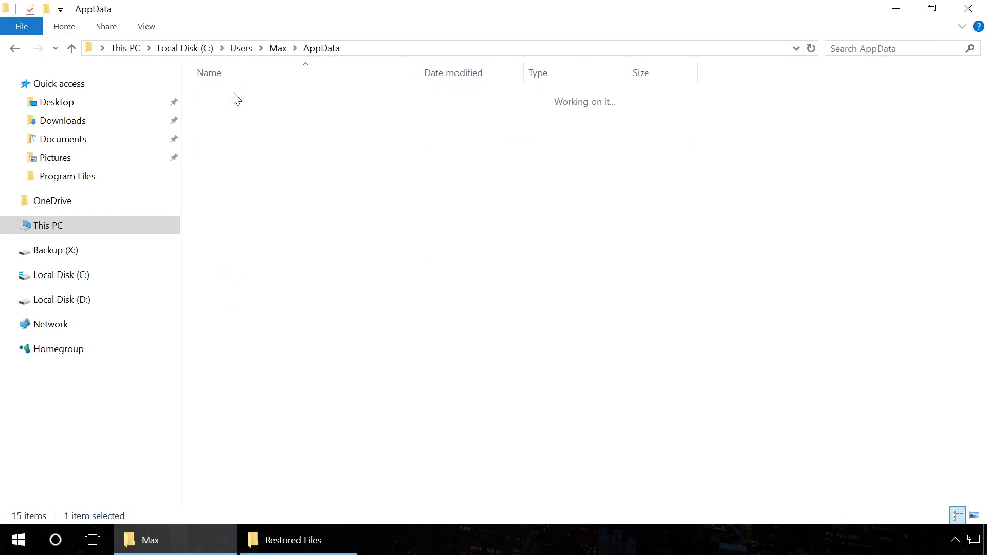
double_click(229, 128)
left_click(230, 194)
double_click(229, 195)
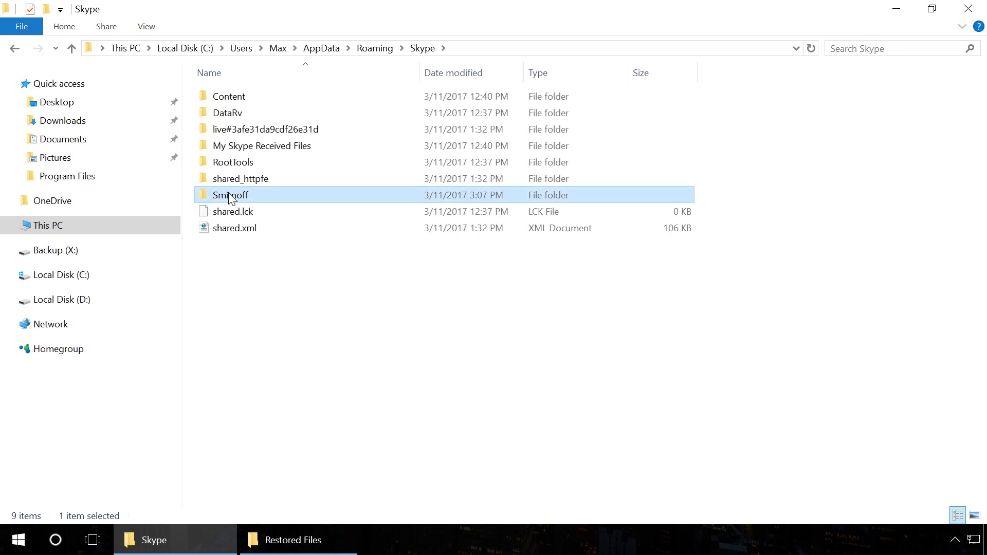
double_click(229, 196)
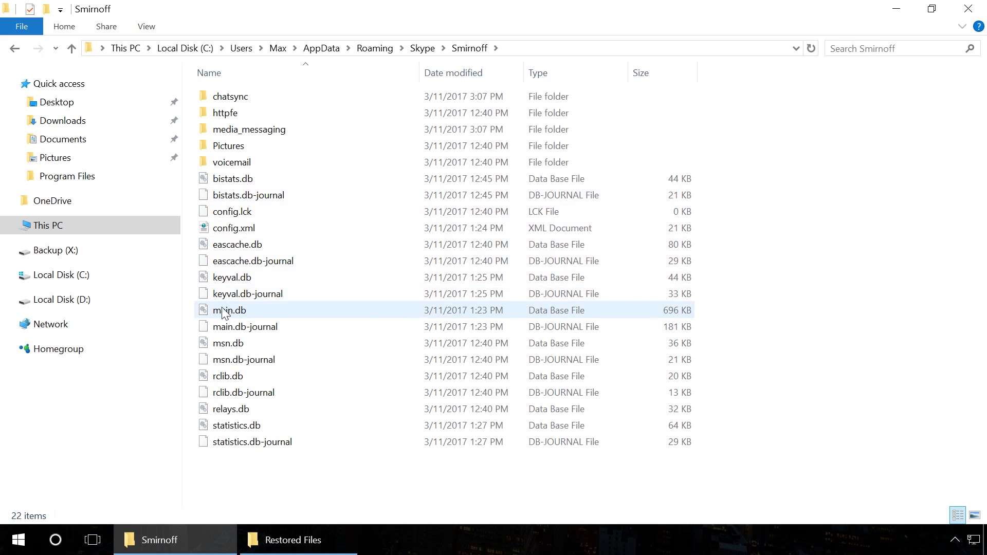
- Copy the recovered main.db from the Restored Files window
left_click(293, 540)
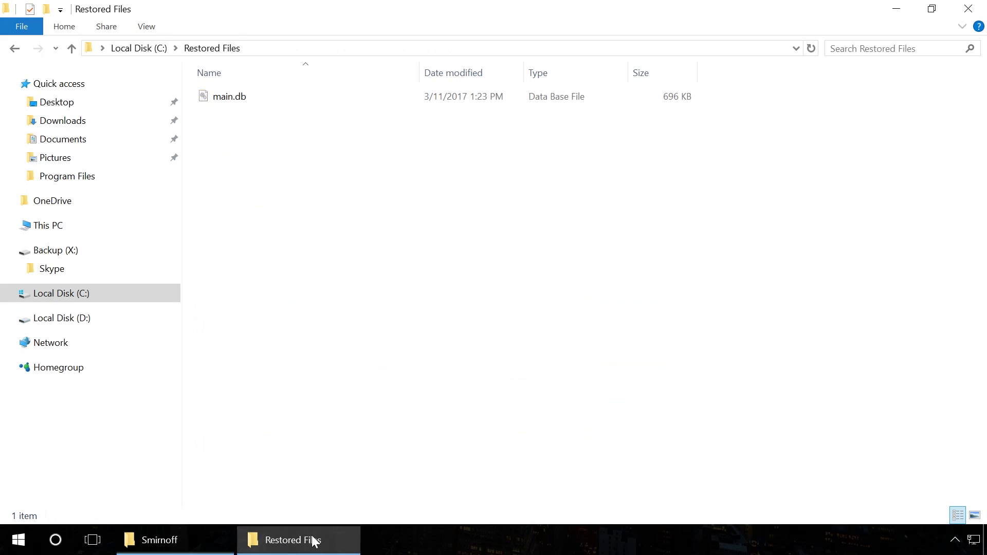
left_click(230, 96)
right_click(223, 95)
left_click(255, 283)
- Paste main.db into the Smirnoff folder, replacing the existing file
left_click(177, 540)
right_click(279, 476)
left_click(337, 376)
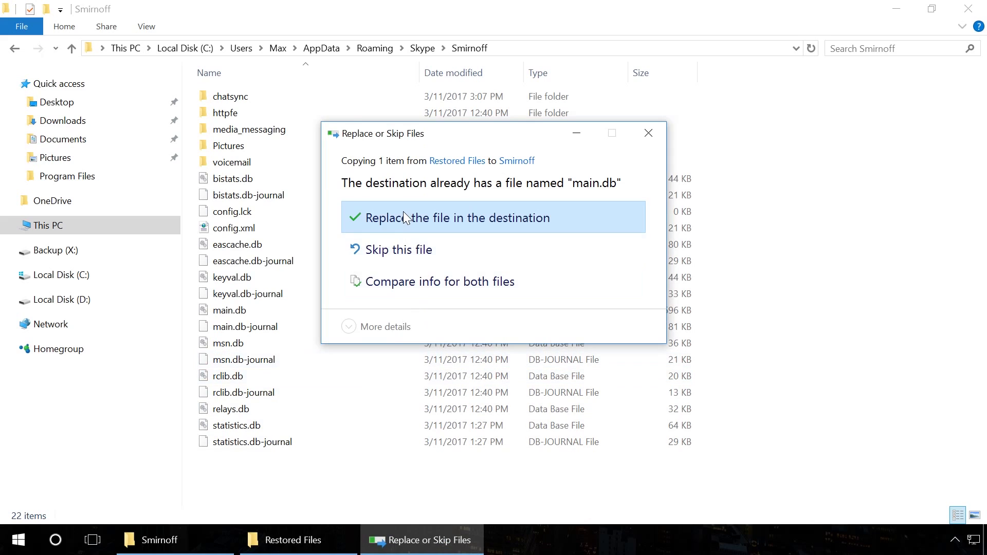
left_click(403, 216)
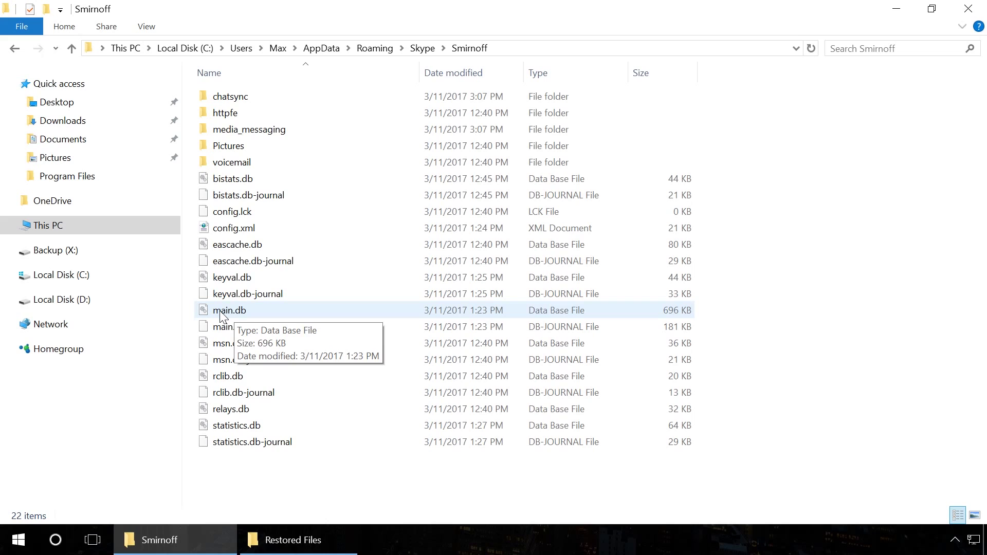
- Go up to the Skype data folder and open My Skype Received Files
left_click(422, 48)
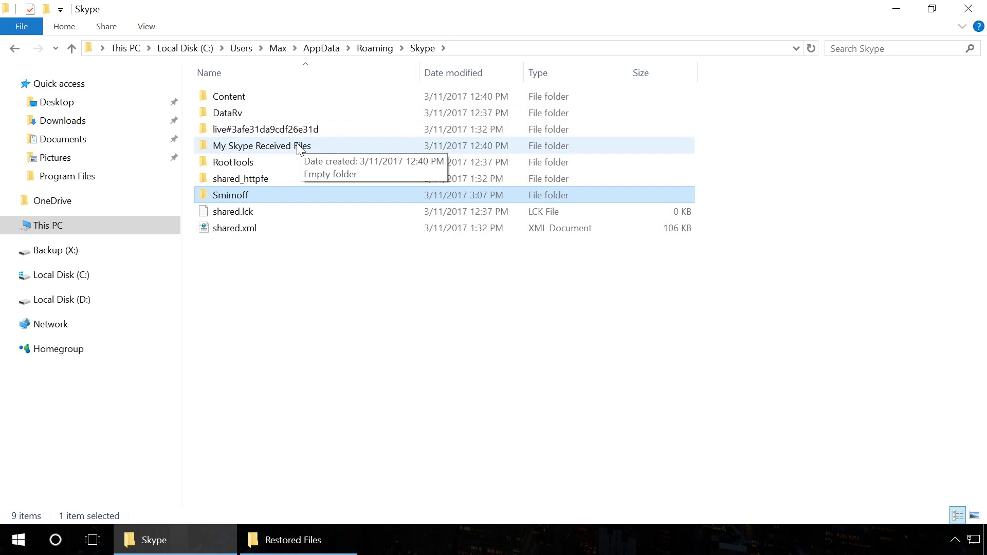
left_click(234, 148)
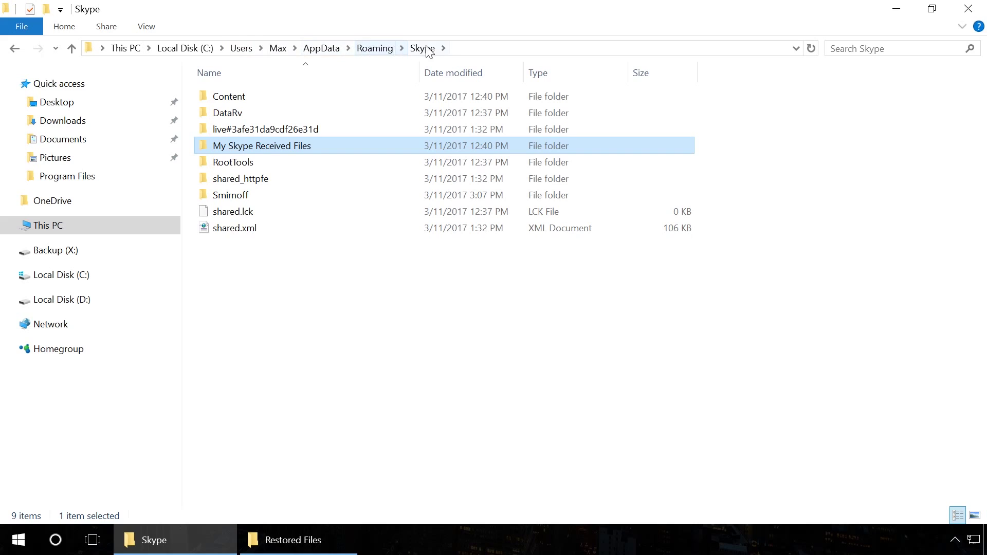
double_click(291, 146)
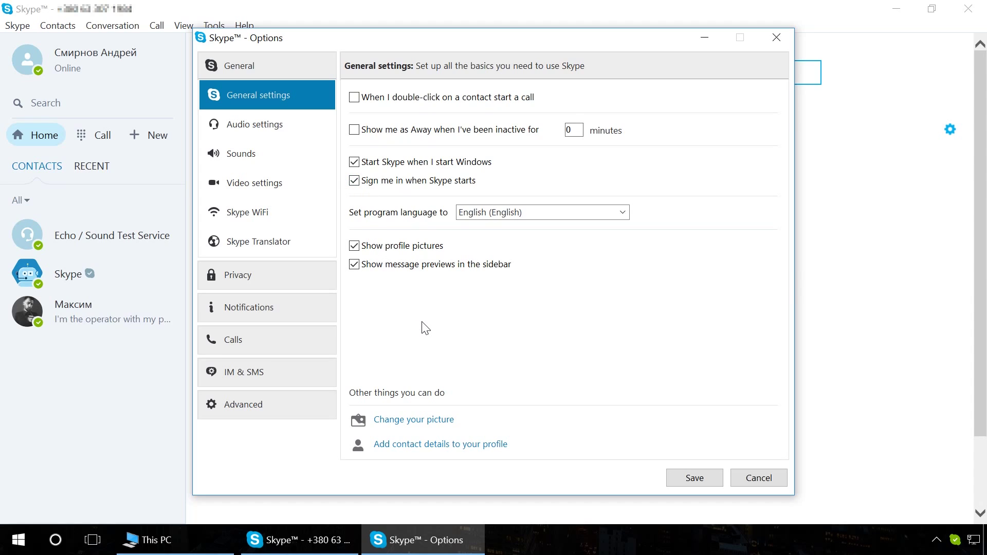
- Bring the This PC File Explorer window to the front
left_click(154, 540)
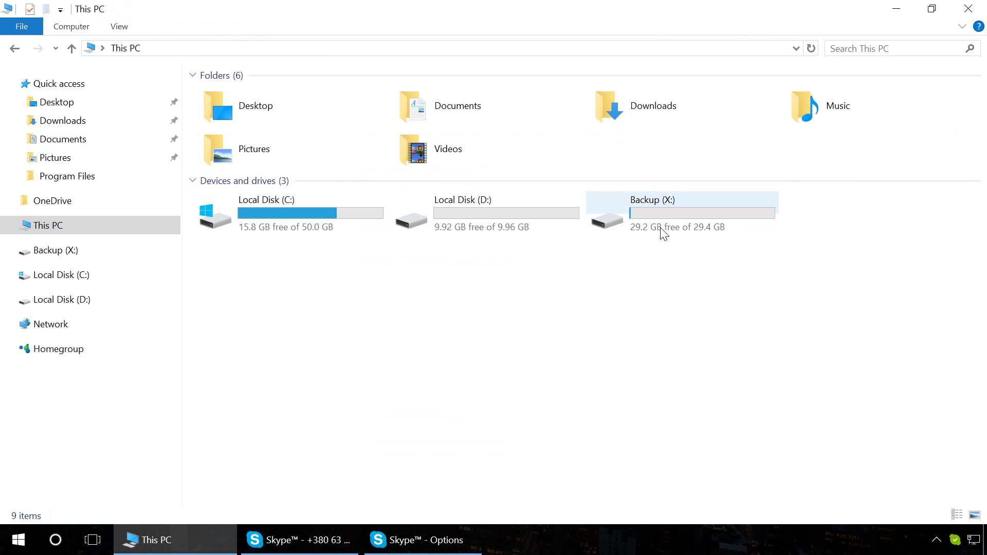
- Copy config.xml from X:\Skype\Smirnoff
double_click(658, 218)
double_click(248, 103)
left_click(242, 198)
double_click(243, 197)
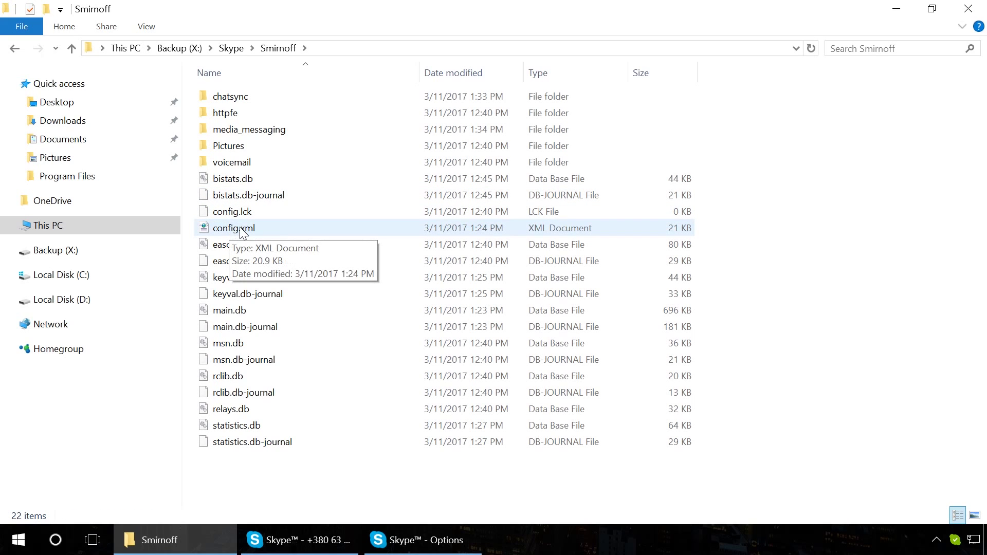
left_click(240, 229)
right_click(240, 229)
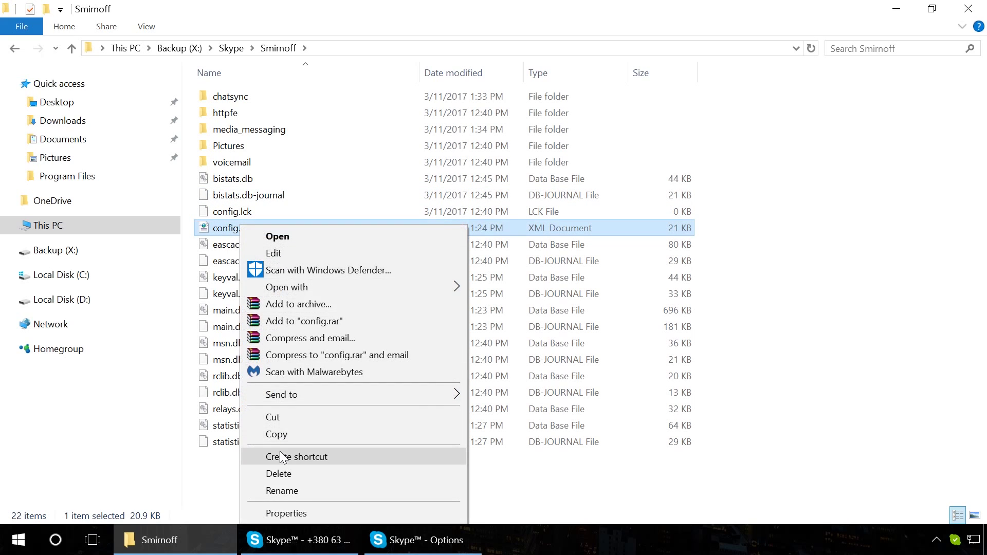
left_click(284, 434)
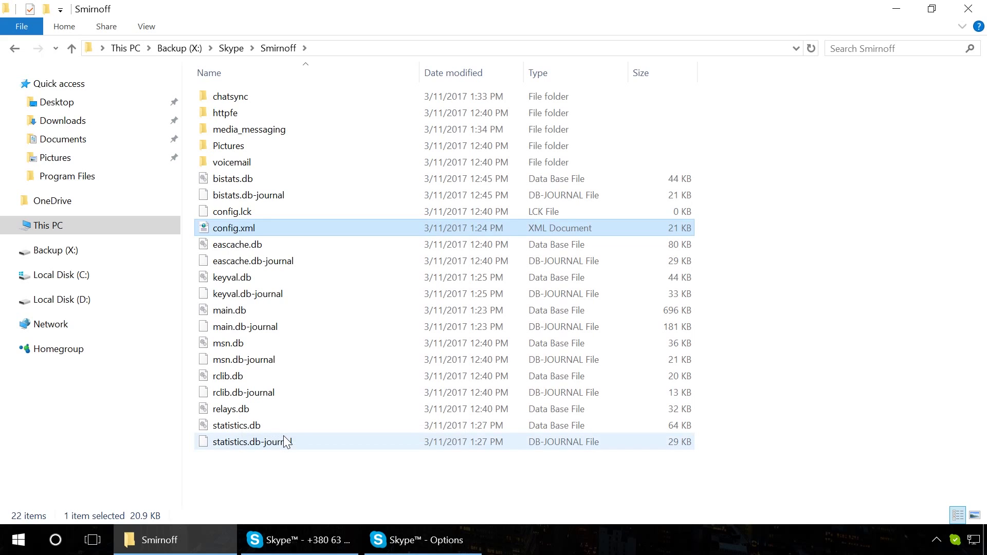
- Open C:\Users\Max\AppData\Roaming\Skype\Smirnoff
mouse_move(93, 225)
left_click(46, 226)
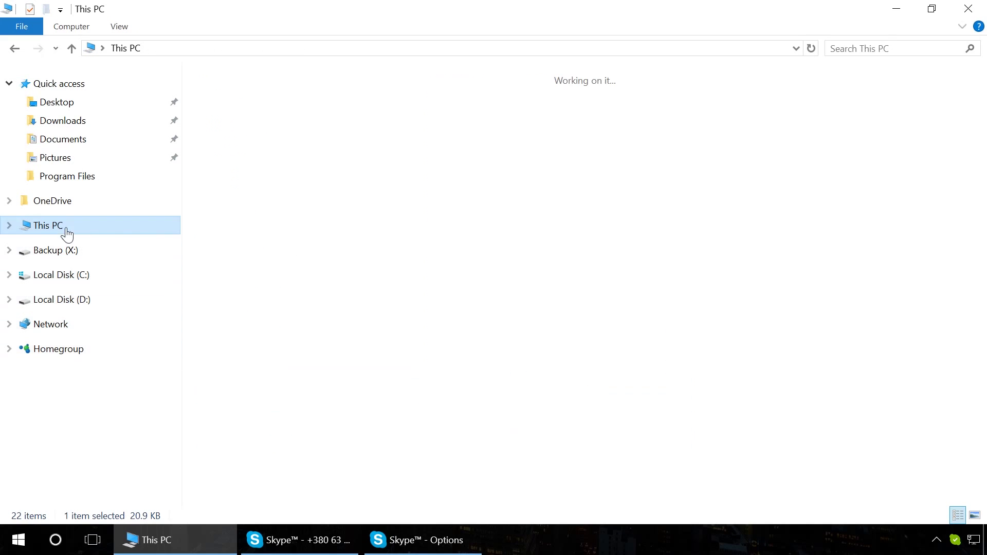
double_click(243, 216)
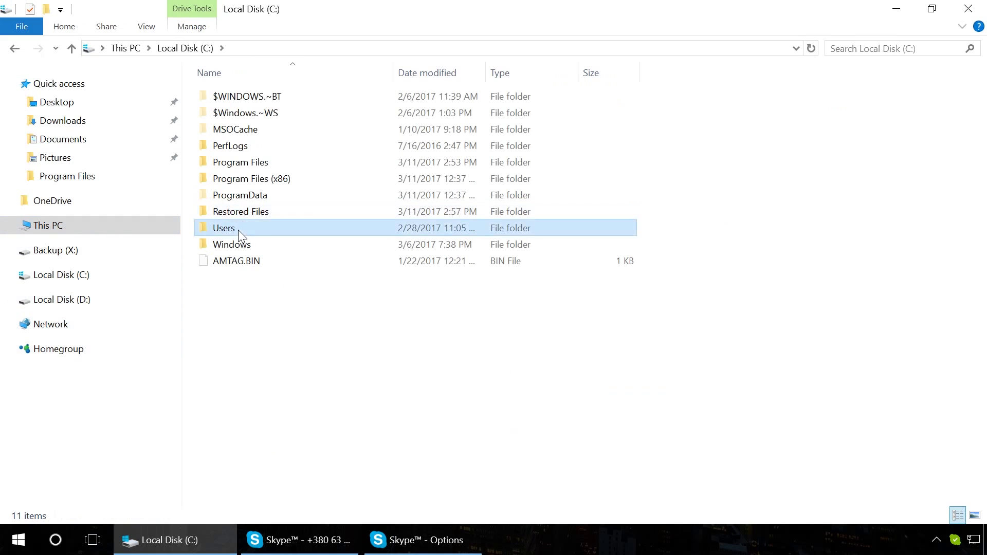
double_click(232, 229)
left_click(222, 147)
double_click(222, 147)
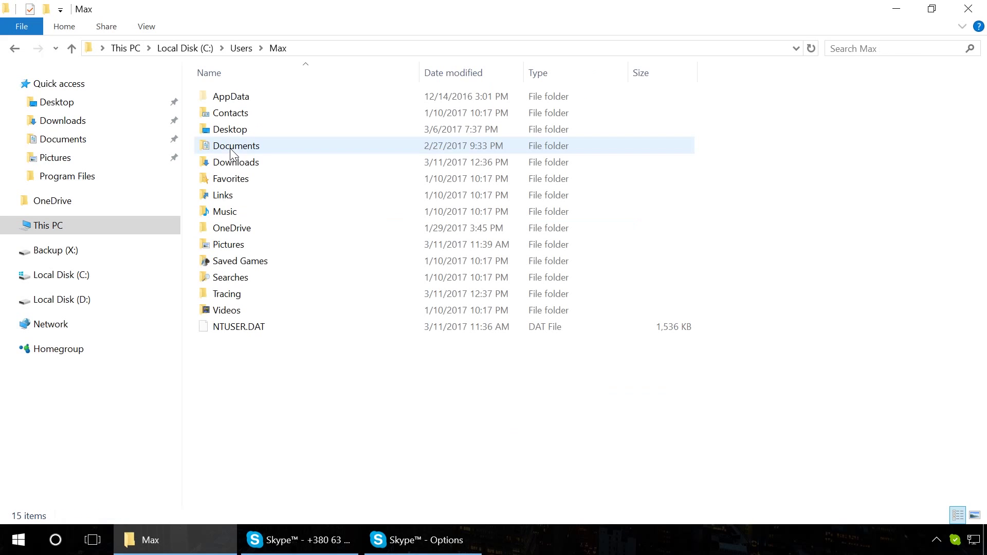
double_click(227, 96)
left_click(230, 129)
double_click(230, 128)
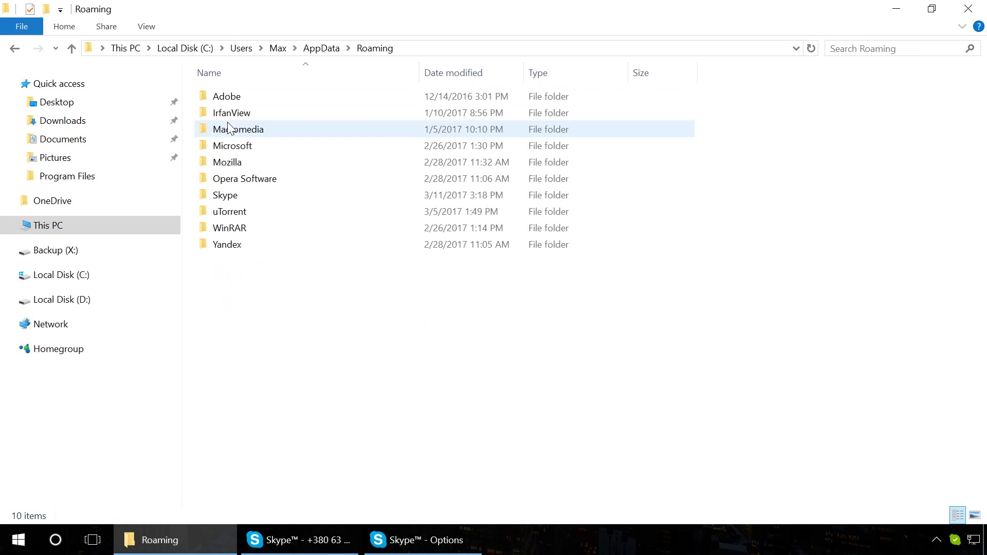
double_click(228, 195)
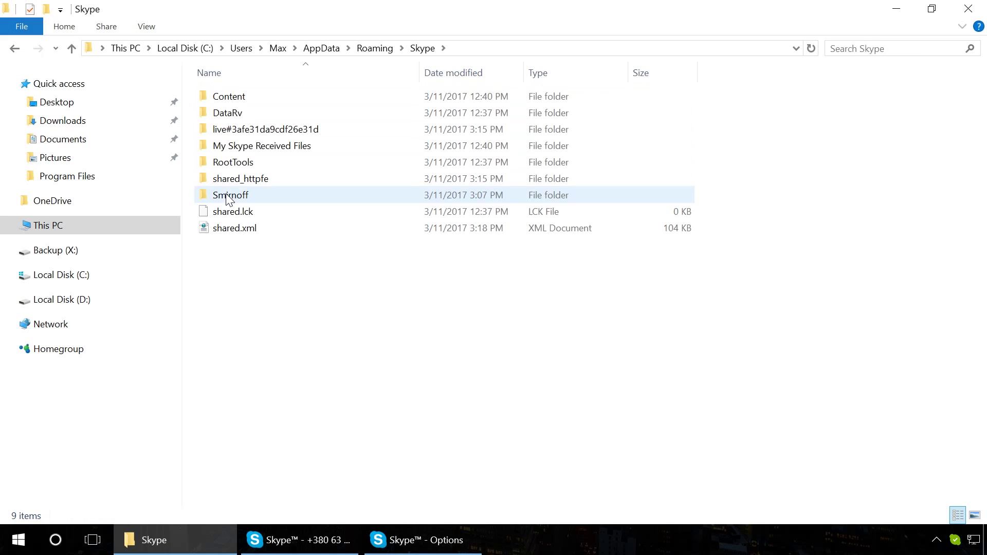
double_click(228, 194)
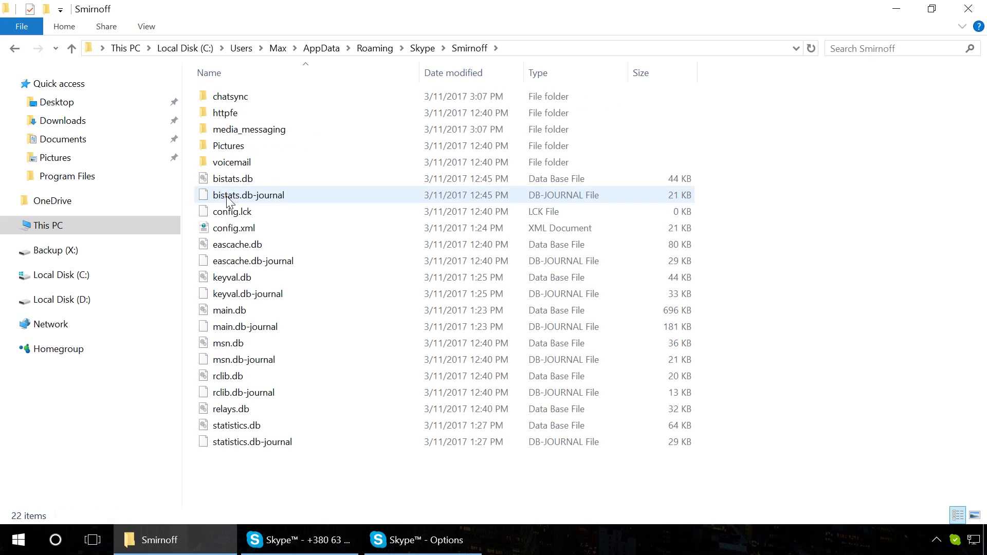
- Paste config.xml into the Smirnoff folder, replacing the existing file
right_click(247, 479)
left_click(305, 362)
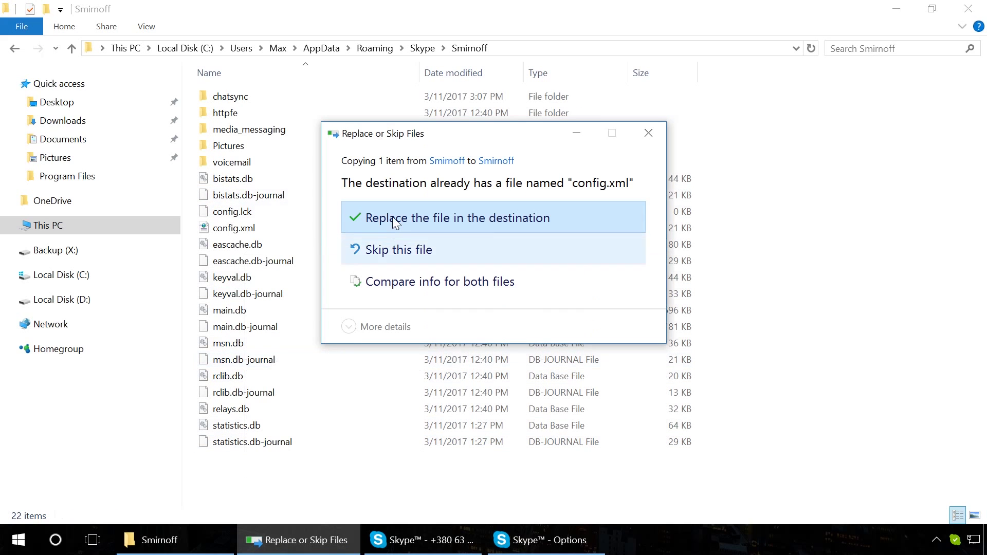
left_click(392, 218)
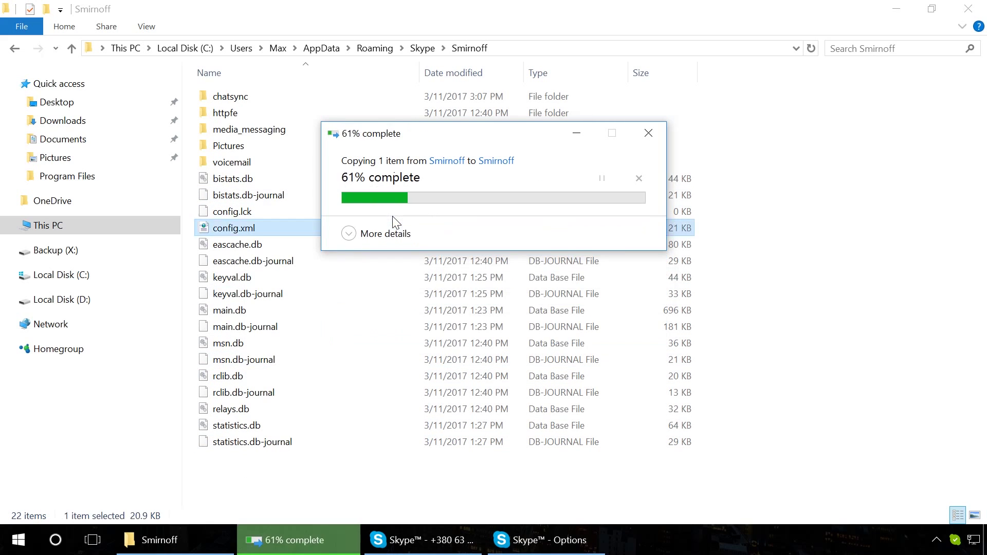